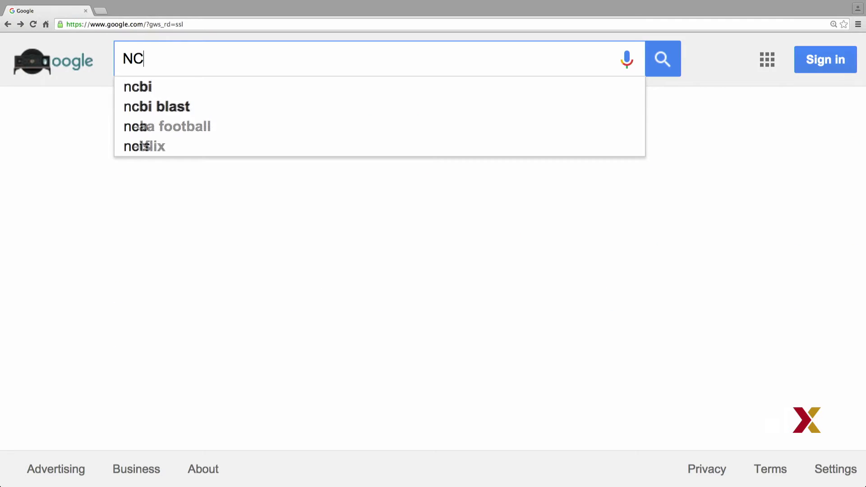
Run the Google search for NCBI and open the National Center for Biotechnology Information site.
{"action": "key", "text": "Return"}
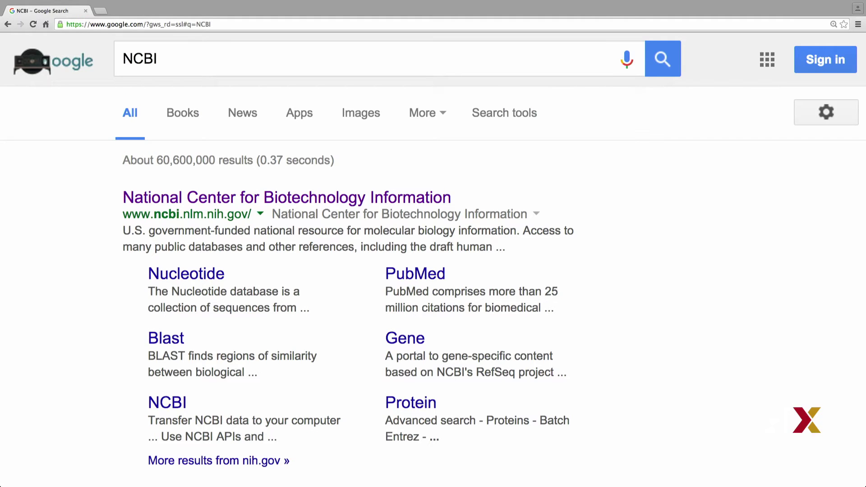
{"action": "left_click", "coordinate": [191, 200]}
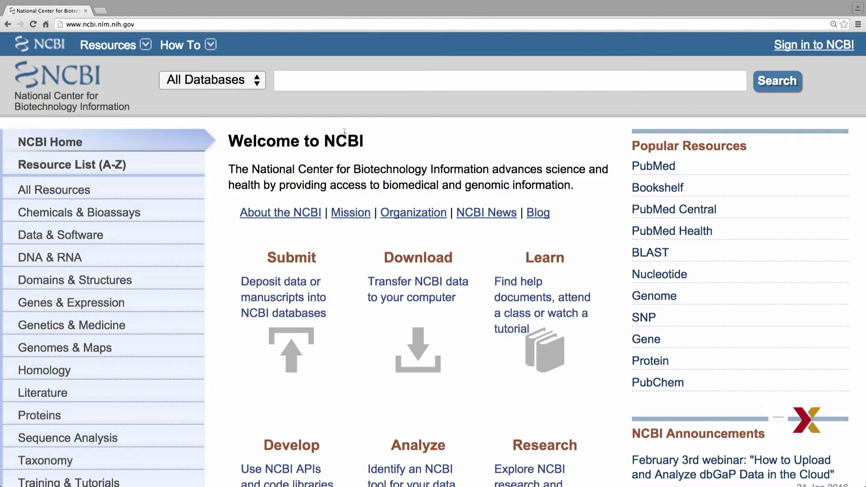
Search the NCBI Nucleotide database for accession NM_207618.2.
{"action": "left_click", "coordinate": [256, 87]}
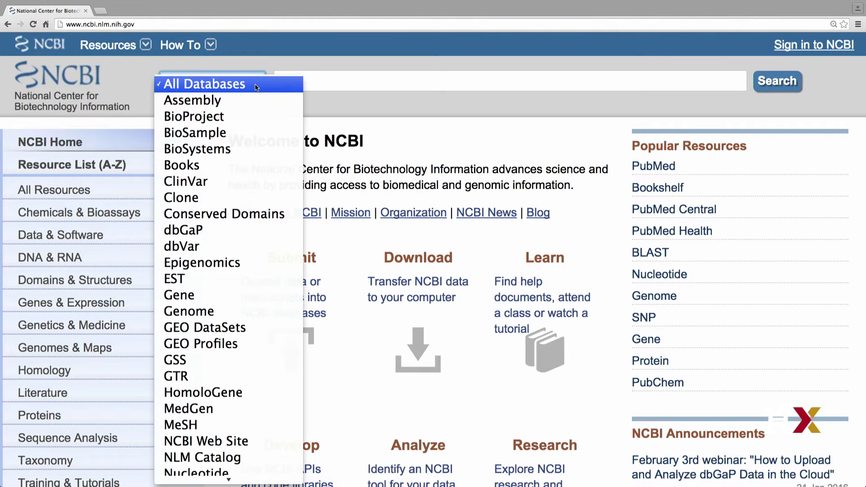
{"action": "left_click", "coordinate": [227, 474]}
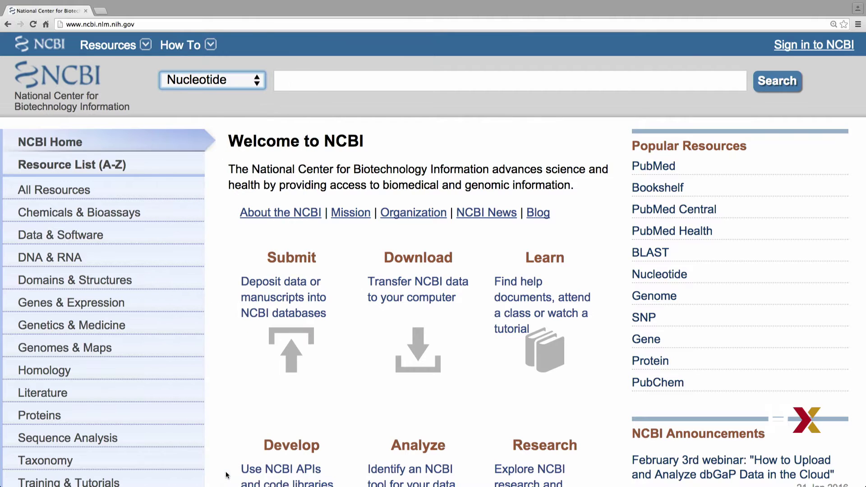
{"action": "left_click", "coordinate": [346, 81]}
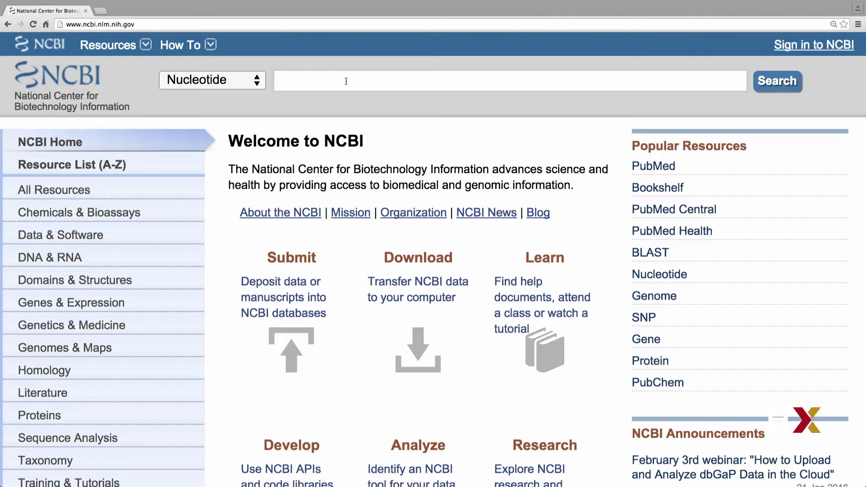
{"action": "type", "text": "NM_20"}
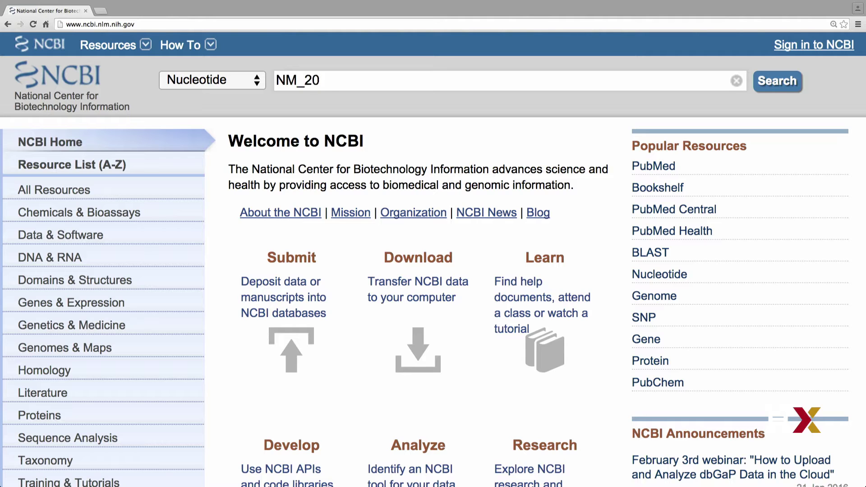
{"action": "type", "text": "7618.2"}
{"action": "left_click", "coordinate": [784, 82]}
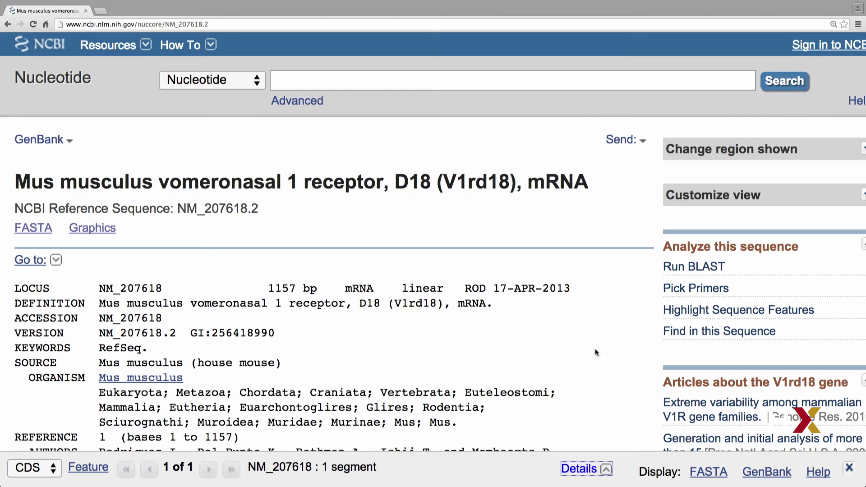
Scroll through the NM_207618.2 GenBank record down to the ORIGIN sequence and back up.
{"action": "scroll", "coordinate": [595, 352], "scroll_direction": "down", "scroll_amount": 7}
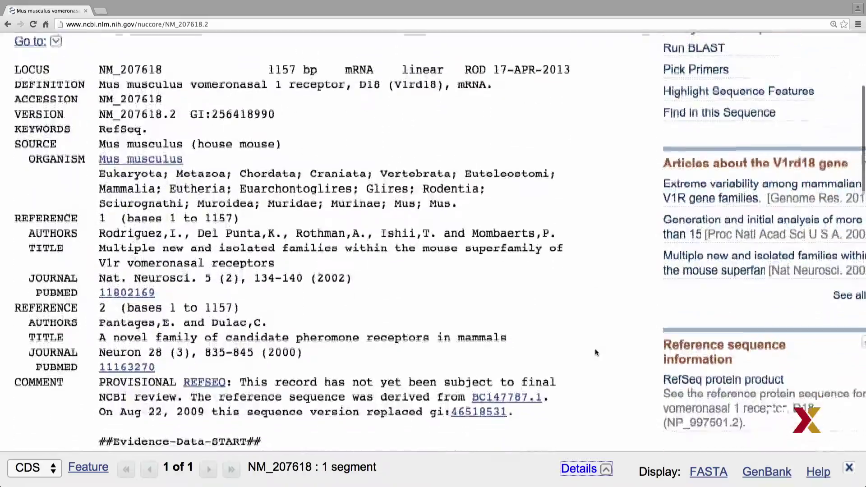
{"action": "scroll", "coordinate": [595, 353], "scroll_direction": "down", "scroll_amount": 6}
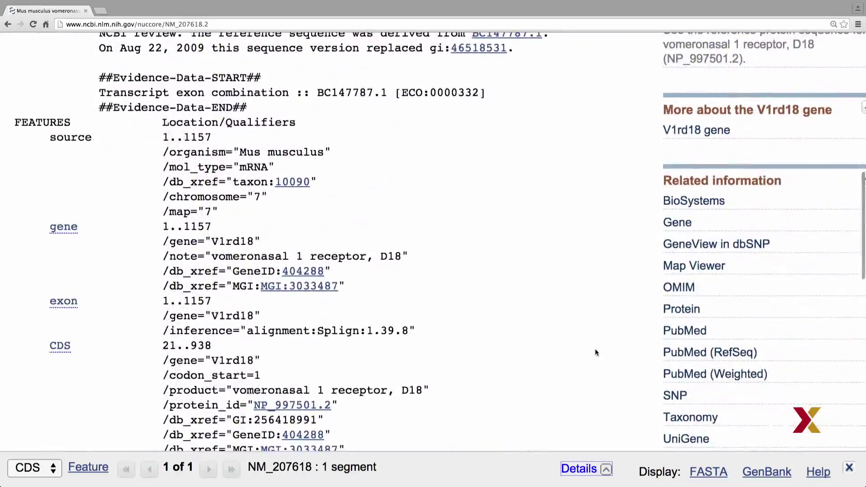
{"action": "scroll", "coordinate": [595, 352], "scroll_direction": "down", "scroll_amount": 9}
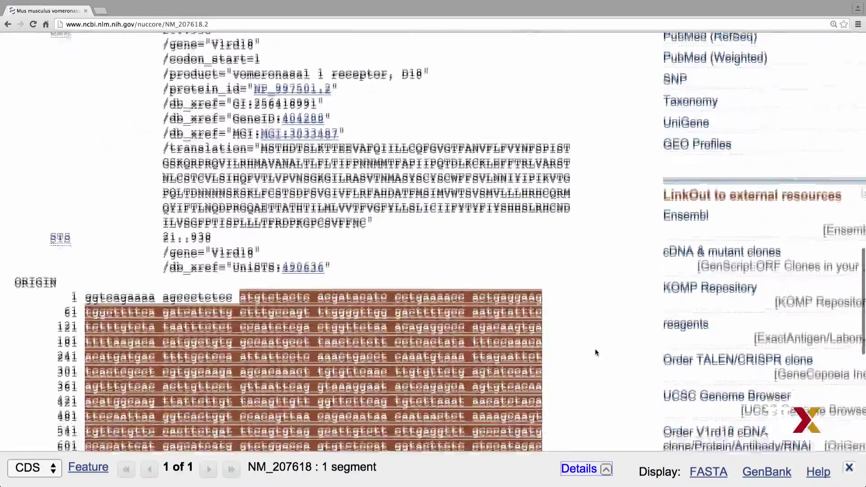
{"action": "scroll", "coordinate": [596, 352], "scroll_direction": "down", "scroll_amount": 3}
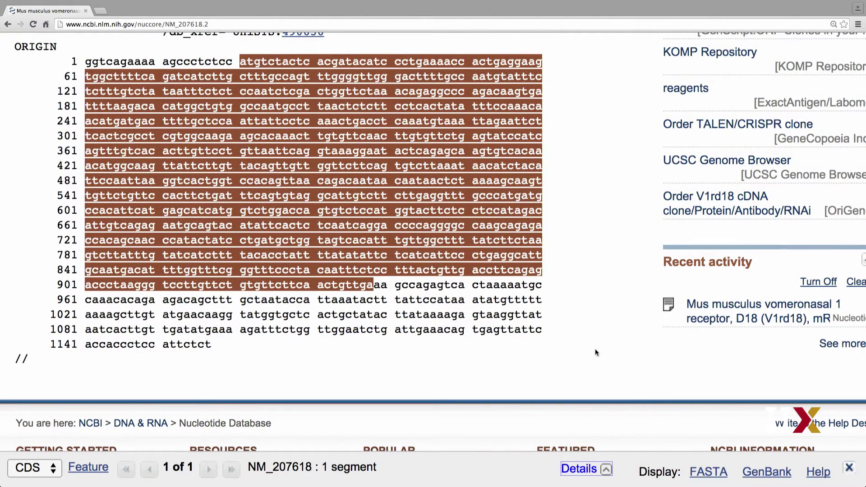
{"action": "scroll", "coordinate": [595, 352], "scroll_direction": "up", "scroll_amount": 20}
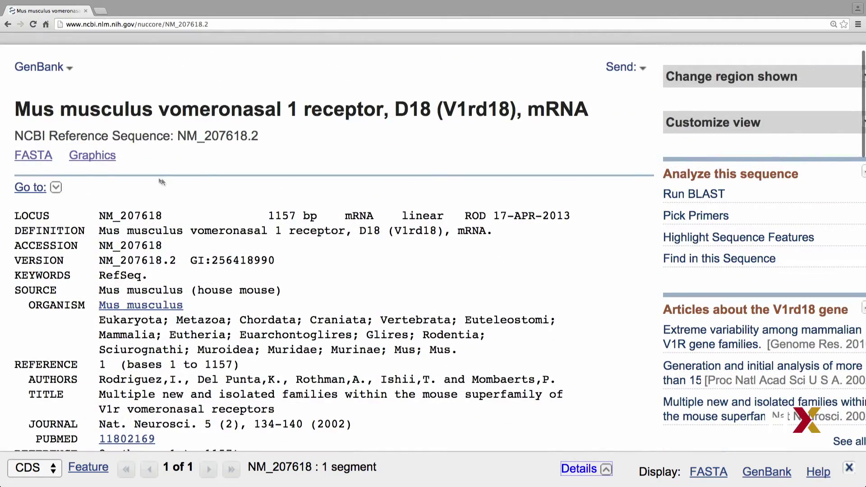
Show NM_207618.2 in FASTA format, select its whole nucleotide sequence, and switch to Spyder.
{"action": "left_click", "coordinate": [37, 161]}
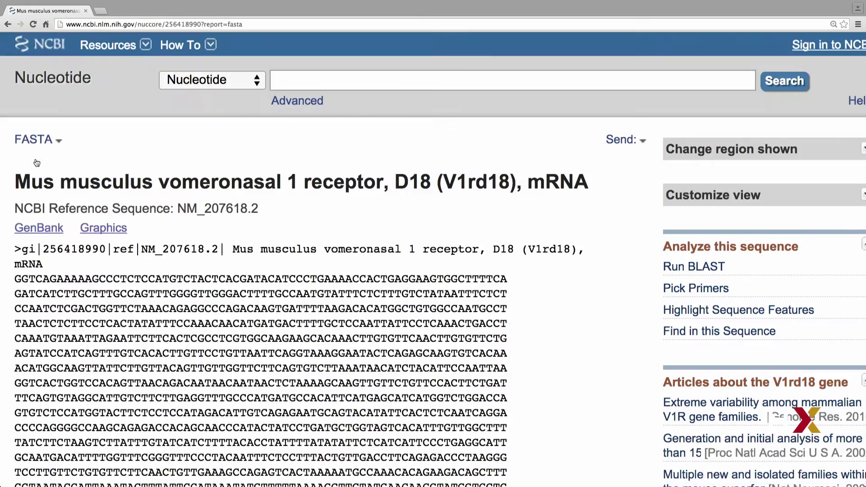
{"action": "scroll", "coordinate": [92, 297], "scroll_direction": "down", "scroll_amount": 3}
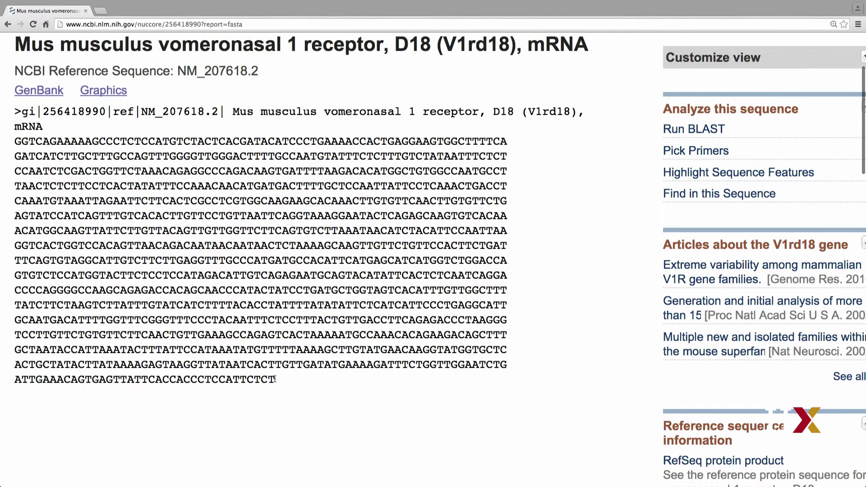
{"action": "left_click_drag", "start_coordinate": [276, 381], "coordinate": [16, 143]}
{"action": "key", "text": "super+c"}
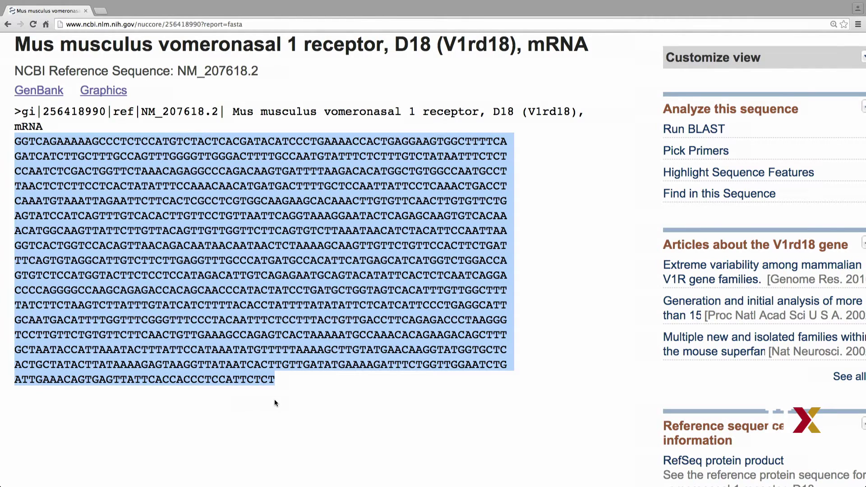
{"action": "key", "text": "super+Tab"}
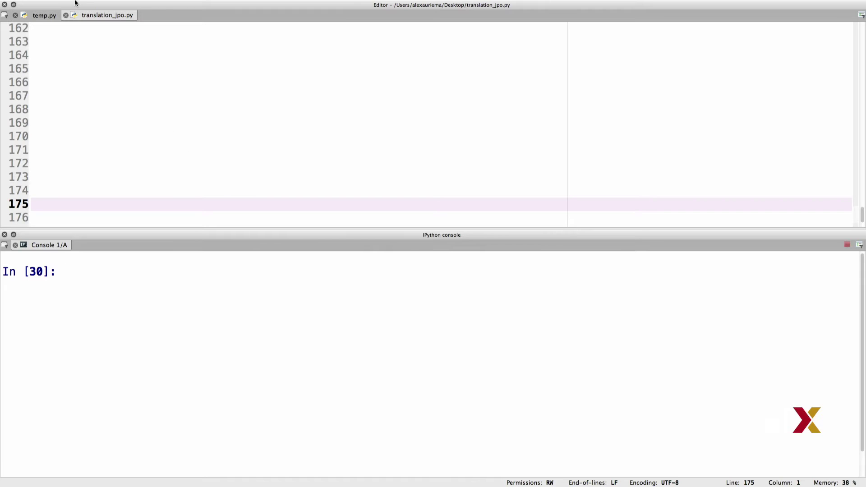
Create a new Spyder file and clear out its template text.
{"action": "left_click", "coordinate": [60, 4]}
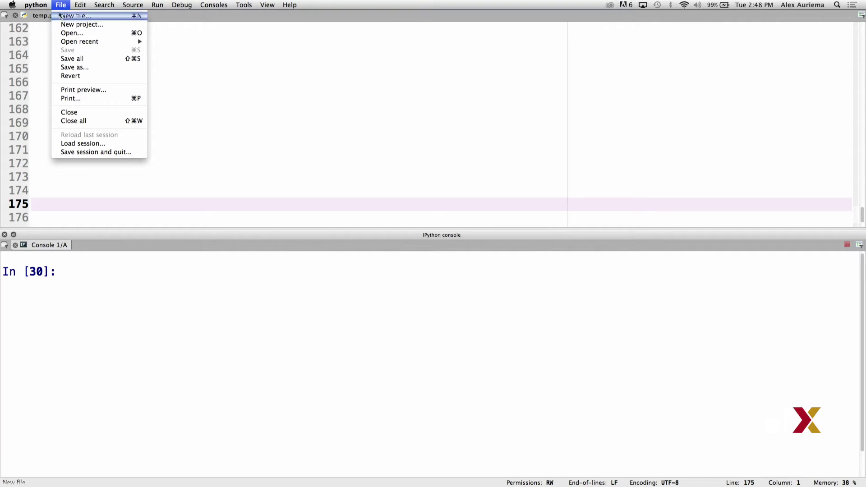
{"action": "left_click", "coordinate": [61, 17]}
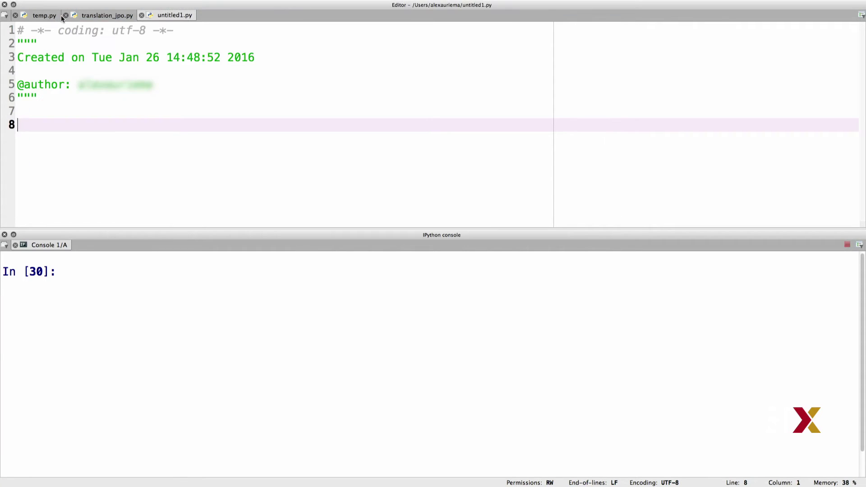
{"action": "key", "text": "super+a"}
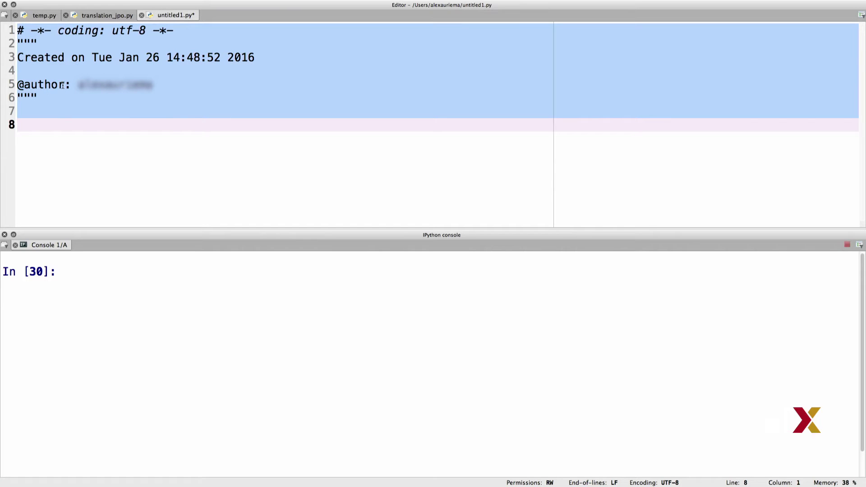
{"action": "key", "text": "BackSpace"}
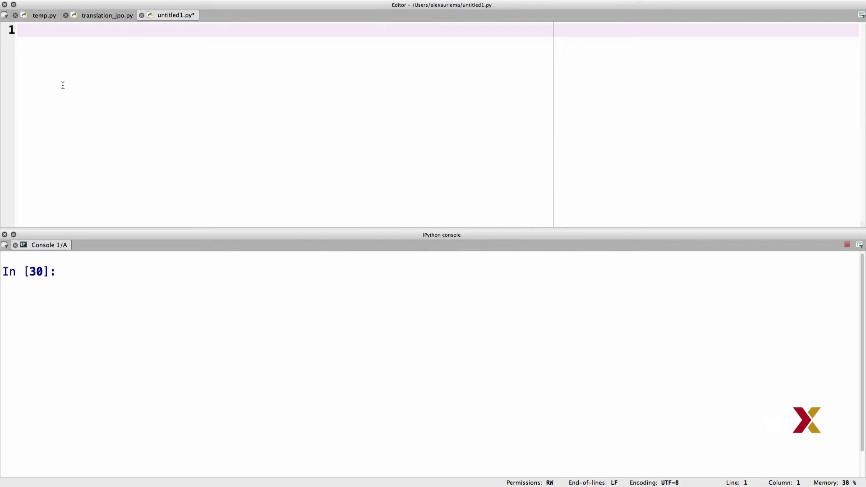
Paste the copied DNA sequence into the empty file and start saving it.
{"action": "left_click", "coordinate": [78, 3]}
{"action": "left_click", "coordinate": [77, 3]}
{"action": "left_click", "coordinate": [77, 4]}
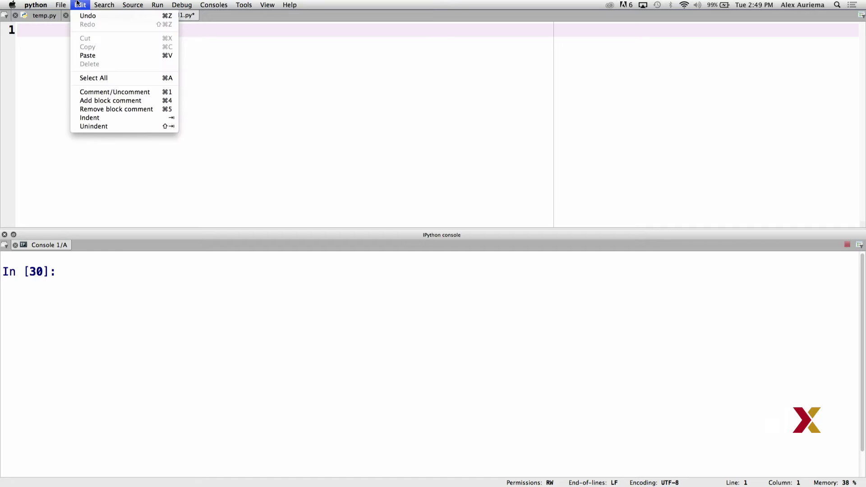
{"action": "left_click", "coordinate": [88, 55]}
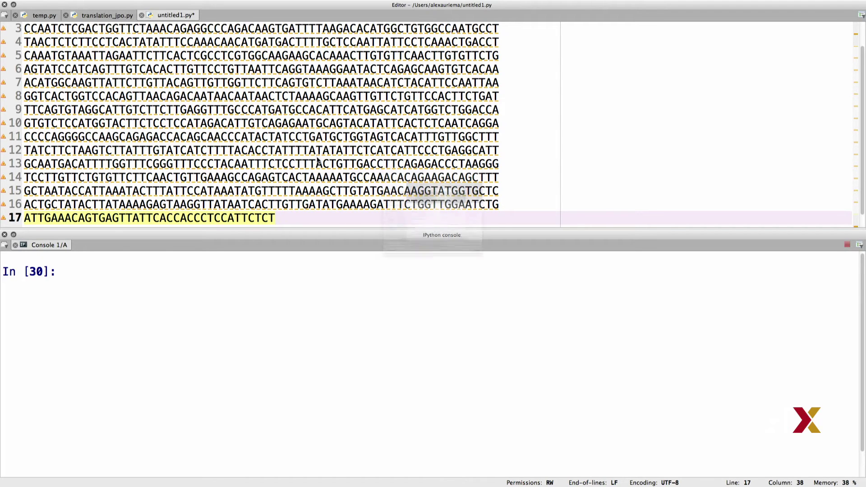
{"action": "key", "text": "super+s"}
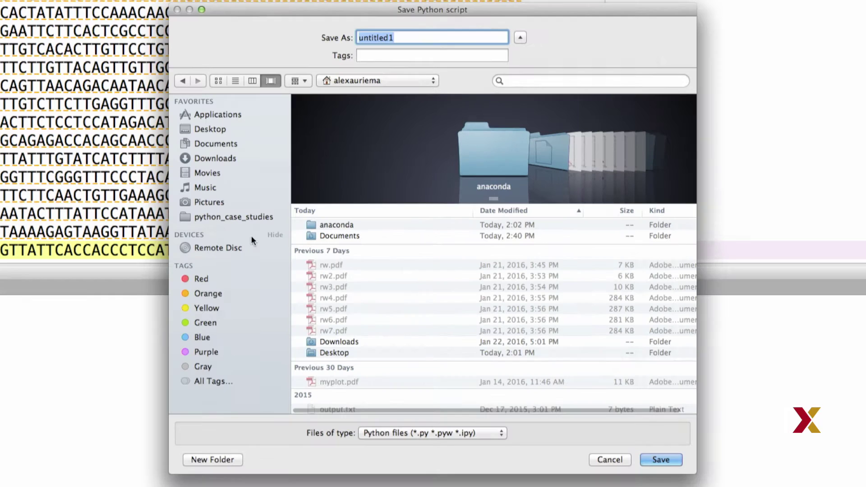
Save the sequence as dna.txt, Text files (*.txt), in python_case_studies/translation.
{"action": "left_click", "coordinate": [217, 216]}
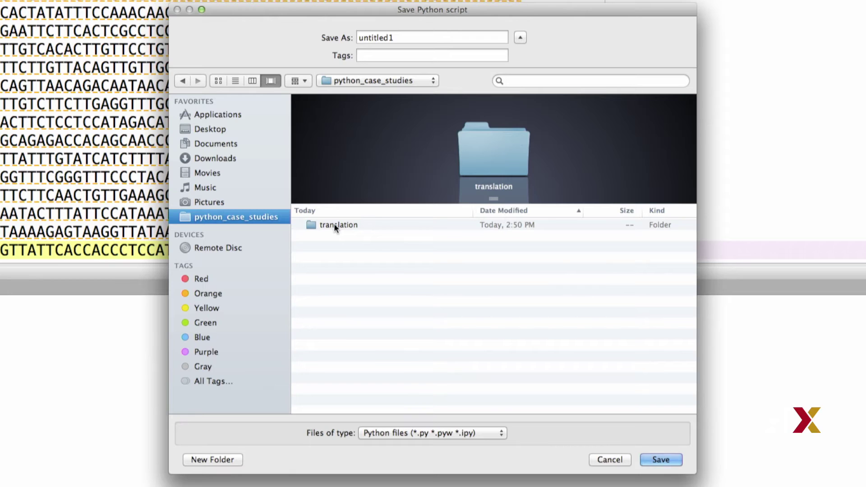
{"action": "double_click", "coordinate": [333, 225]}
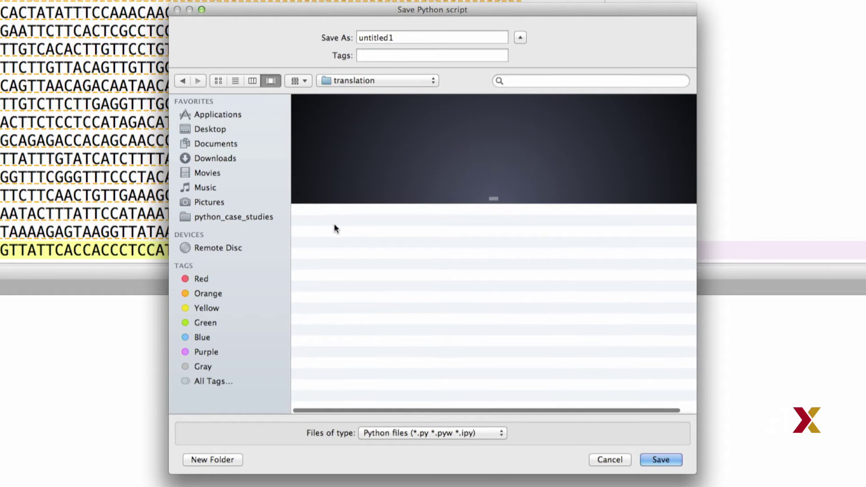
{"action": "double_click", "coordinate": [411, 36]}
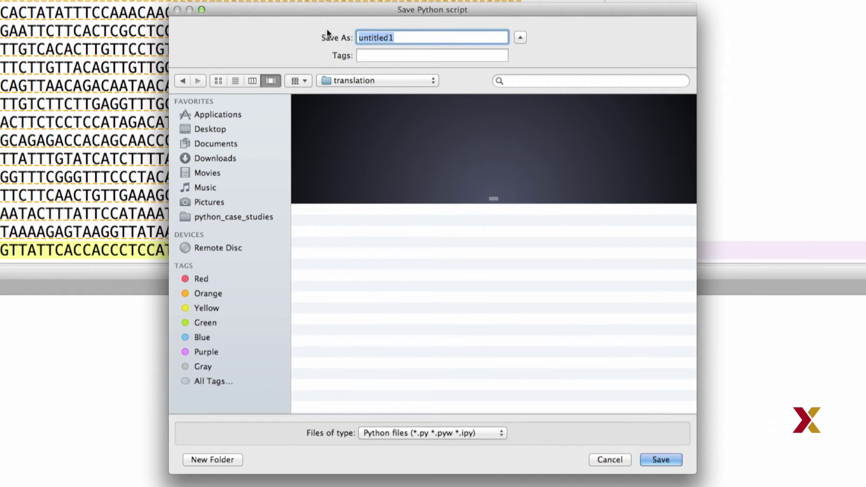
{"action": "type", "text": "dna."}
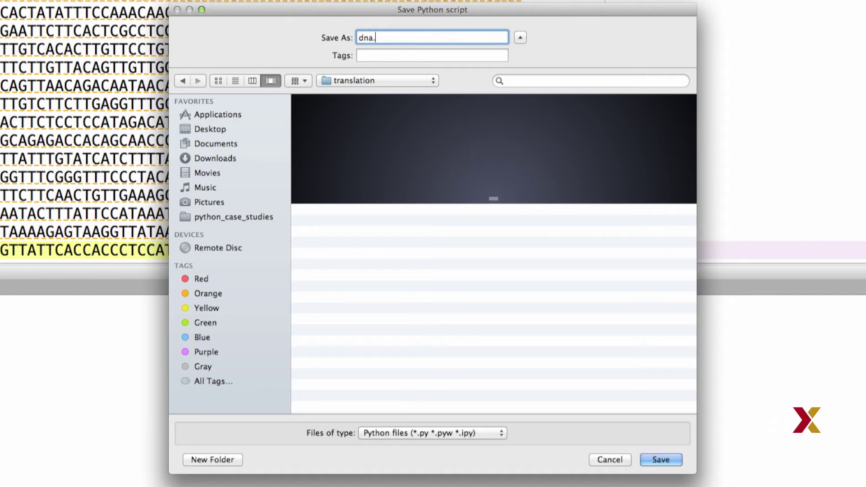
{"action": "type", "text": "txt"}
{"action": "left_click", "coordinate": [498, 433]}
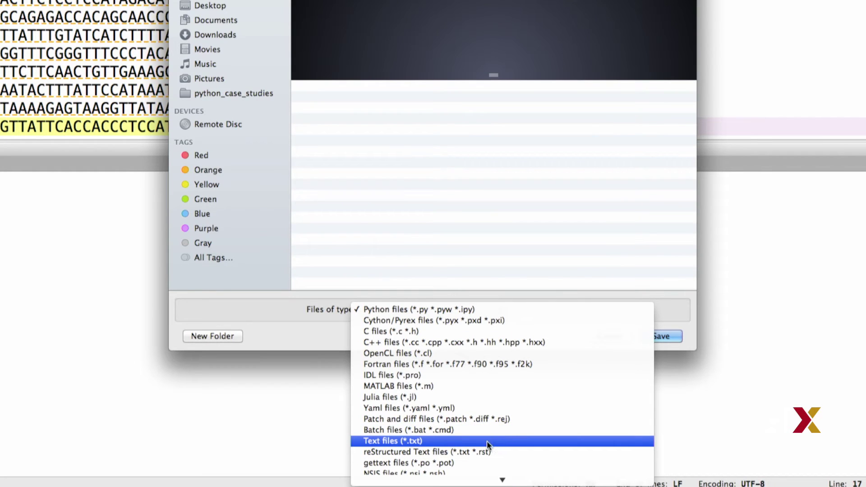
{"action": "left_click", "coordinate": [486, 440]}
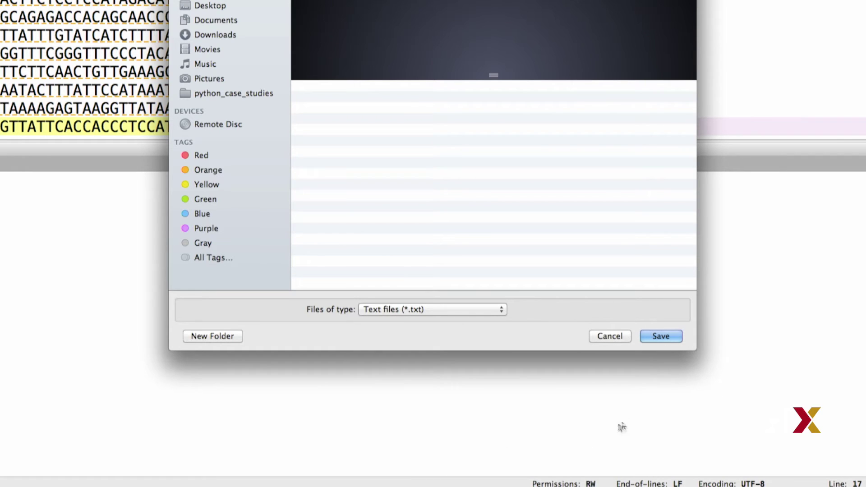
{"action": "left_click", "coordinate": [669, 335]}
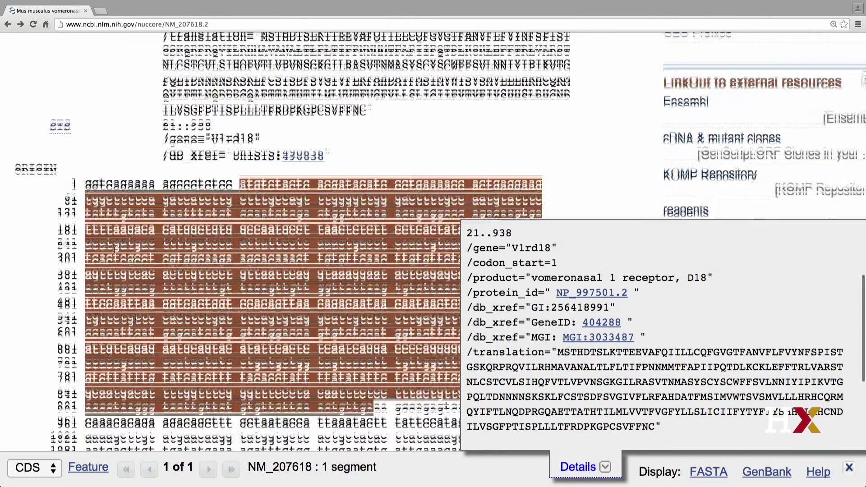
Select the CDS feature's full protein translation in the NCBI record, then return to Spyder.
{"action": "scroll", "coordinate": [114, 249], "scroll_direction": "up", "scroll_amount": 2}
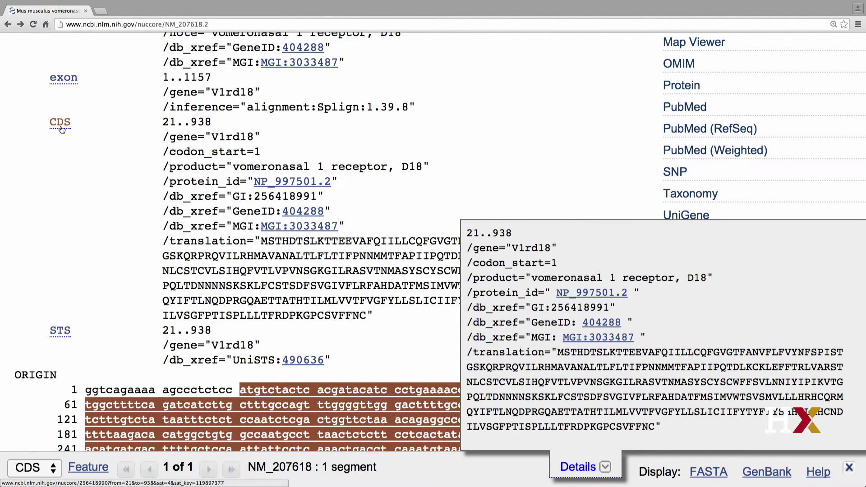
{"action": "left_click", "coordinate": [61, 130]}
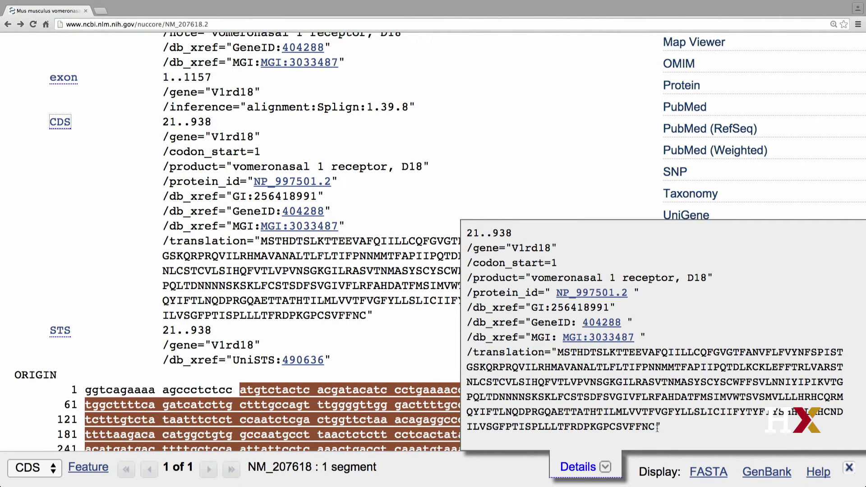
{"action": "left_click_drag", "start_coordinate": [657, 427], "coordinate": [559, 354]}
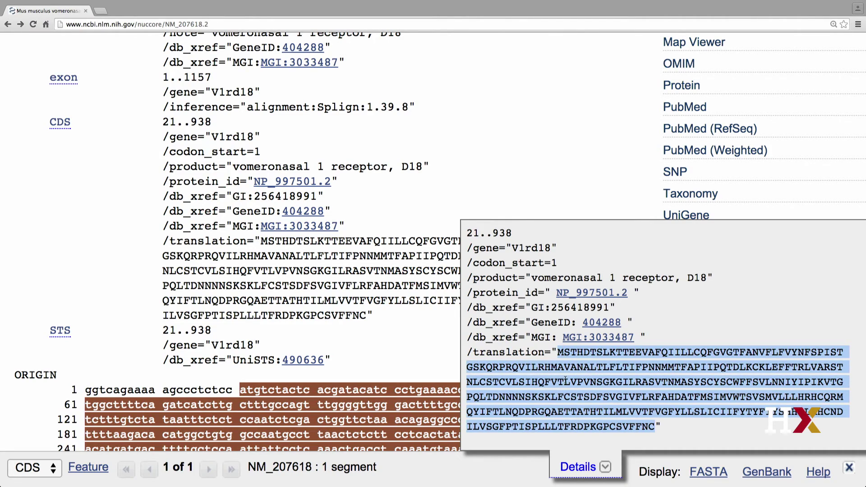
{"action": "key", "text": "super+Tab"}
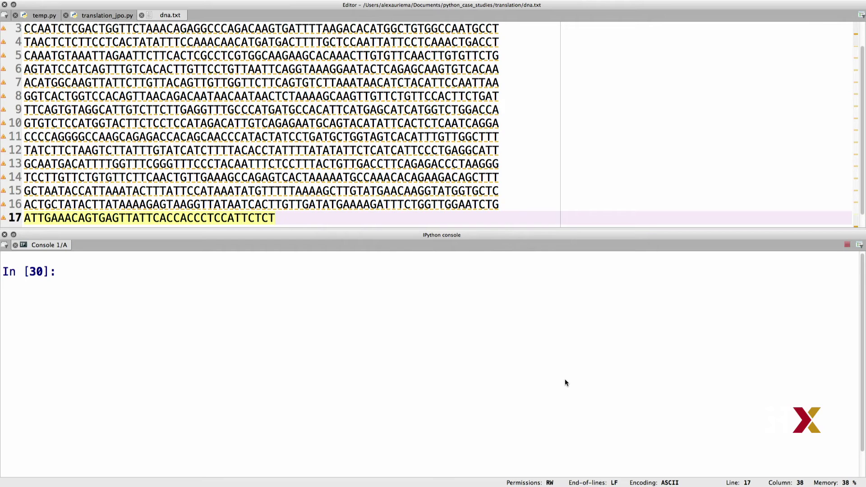
Create a new file, replace its header with the pasted protein sequence, and begin saving.
{"action": "key", "text": "super+n"}
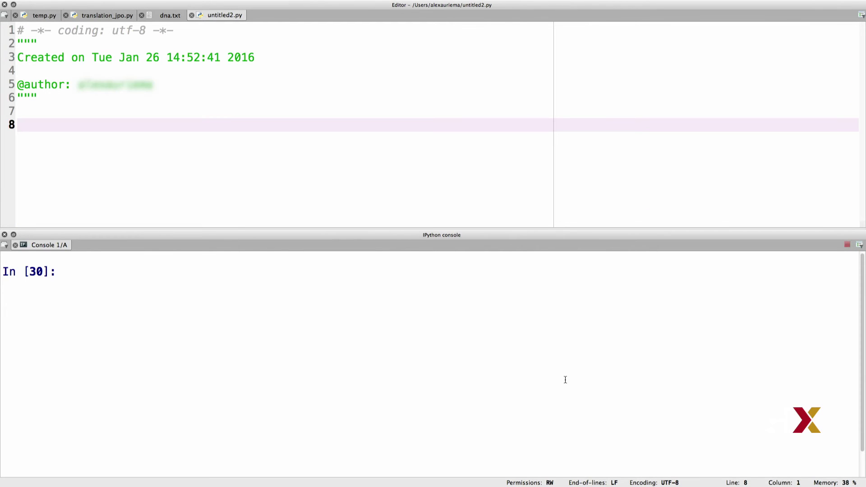
{"action": "key", "text": "super+a"}
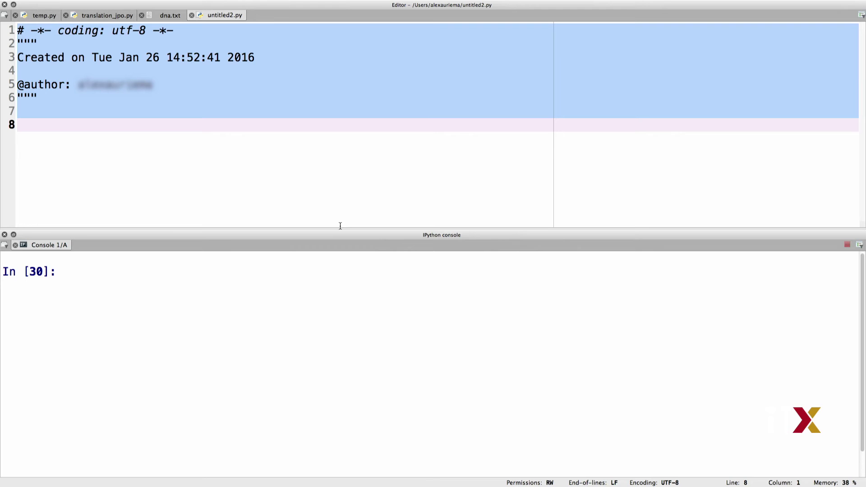
{"action": "key", "text": "BackSpace"}
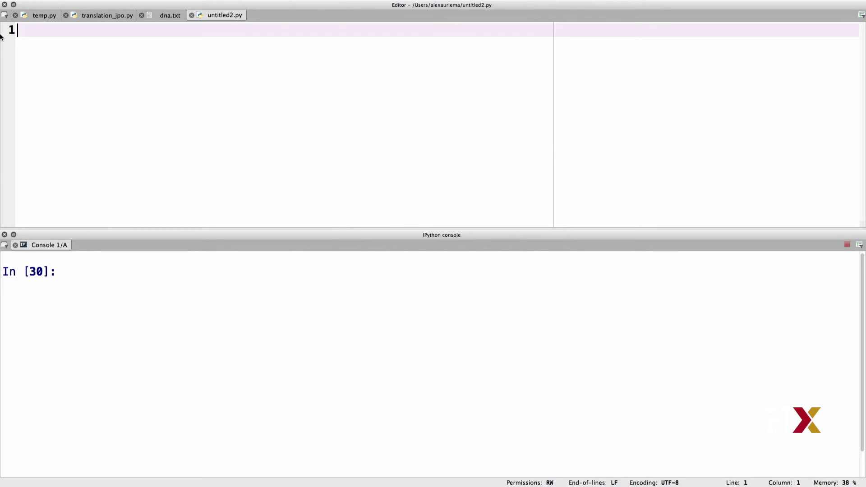
{"action": "type", "text": "MSTHDTSLKTTEEVAFQIILLCQFGVGTFANVFLFVYNFSPIST GSKQRPRQVILRHMAVANALTLFLTIFPNNMMTFAPIIPQTDLKCKLEFFTRLVARST NLCSTCVLSIHQFVTLVPVNSGKGILRASVTNMASYSCYSCWFFSVLNNIYIPIKVTG PQLTDNNNNSKSKLFCSTSDFSVGIVFLRFAHDATFMSIMVWTSVSMVLLLHRHCQRM QYIFTLNQDPRGQAETTATHTILMLVVTFVGFYLLSLICIIFYTYFIYSHHSLRHCND ILVSGFPTISPLLLTFRDPKGPCSVFFNC"}
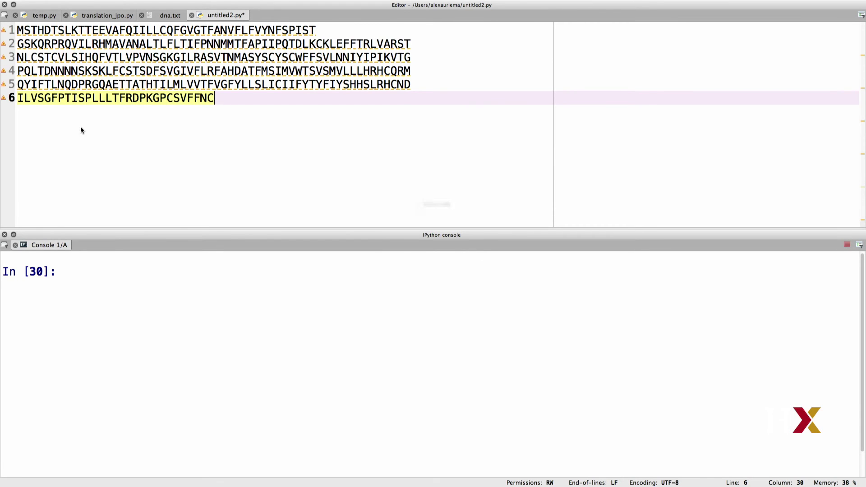
{"action": "key", "text": "super+s"}
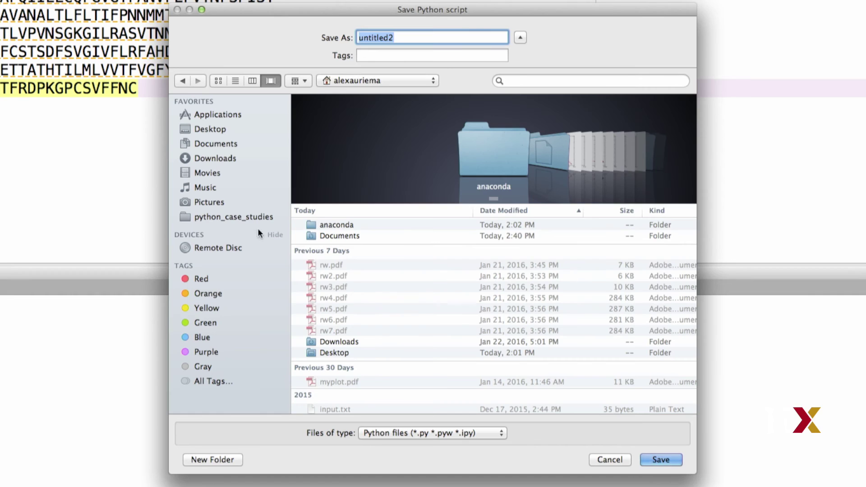
Save the protein sequence as protein.txt, Text files (*.txt), in python_case_studies/translation.
{"action": "left_click", "coordinate": [233, 216]}
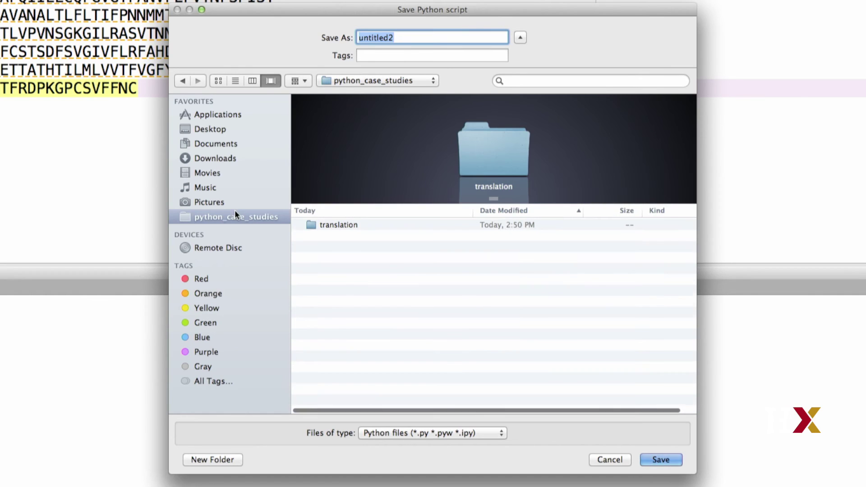
{"action": "left_click", "coordinate": [347, 225]}
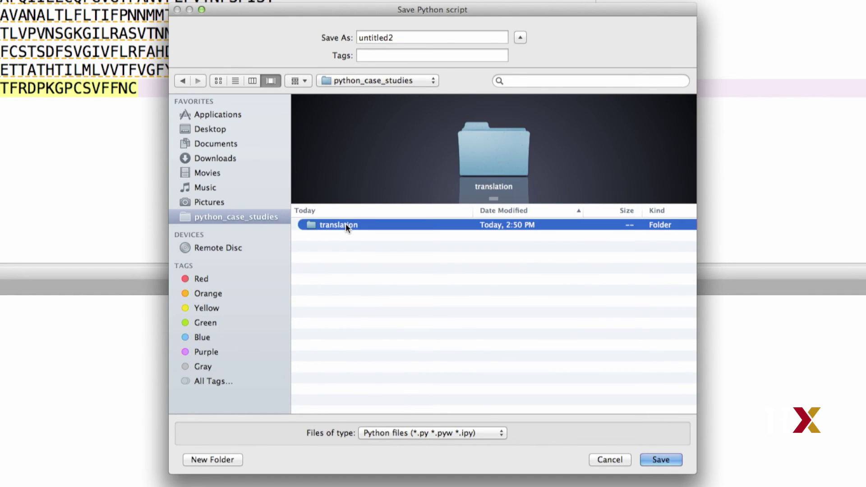
{"action": "double_click", "coordinate": [345, 225]}
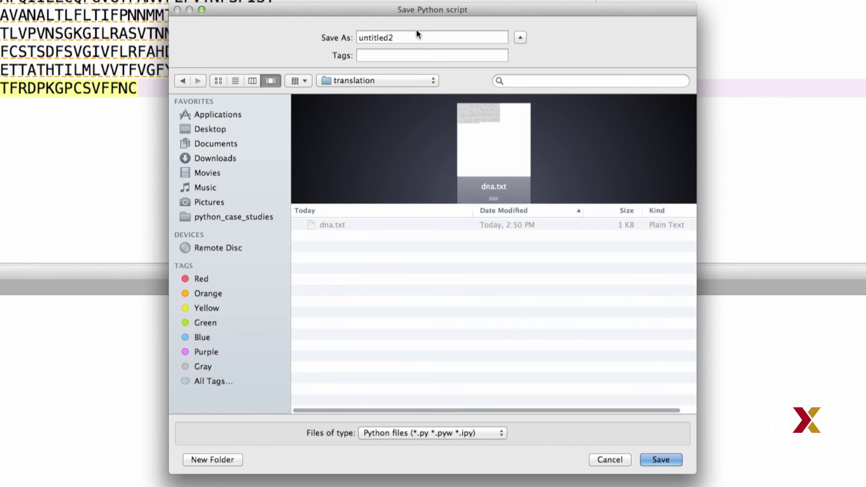
{"action": "left_click_drag", "start_coordinate": [394, 38], "coordinate": [360, 36]}
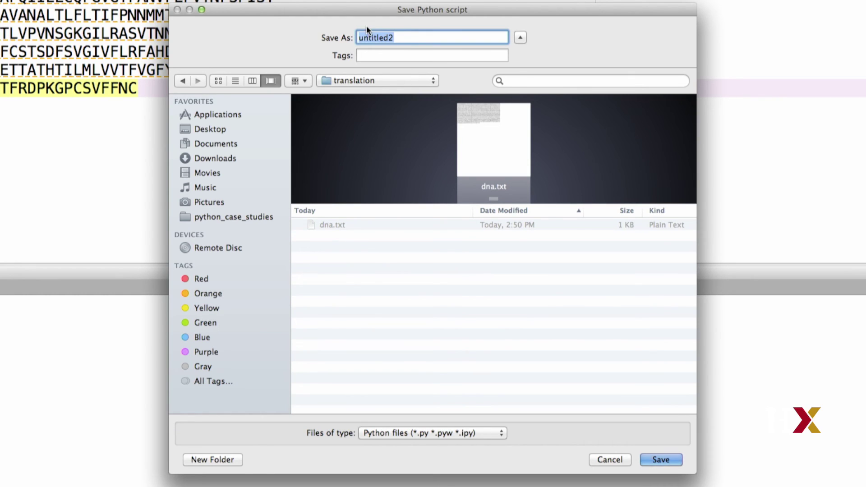
{"action": "type", "text": "protein."}
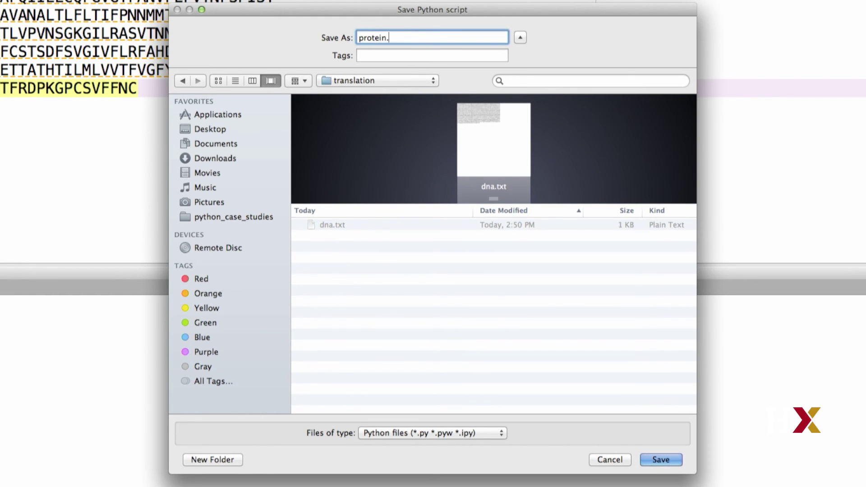
{"action": "type", "text": "txt"}
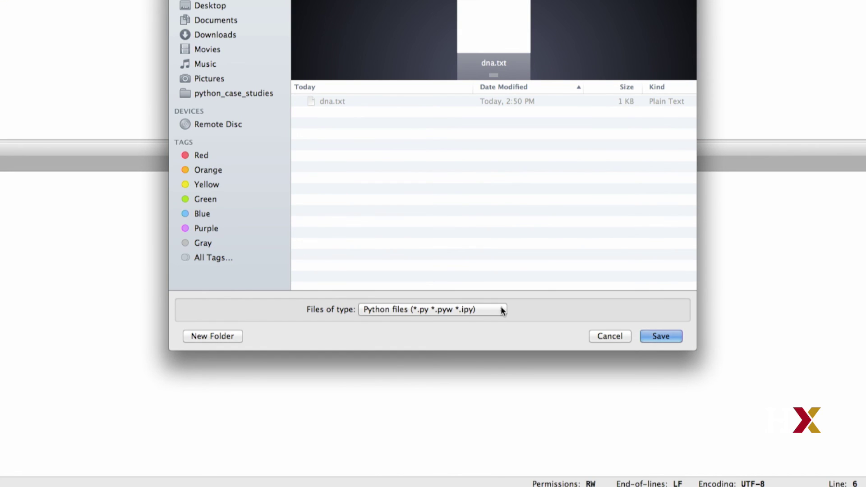
{"action": "left_click", "coordinate": [501, 310]}
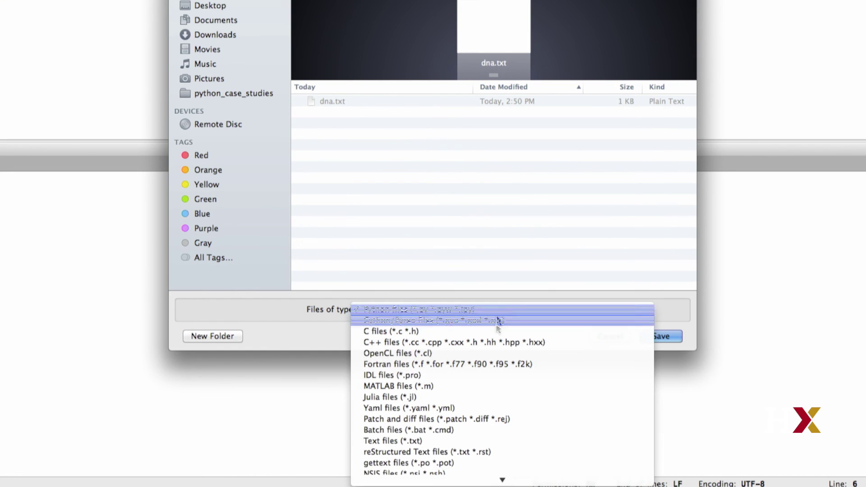
{"action": "left_click", "coordinate": [466, 445]}
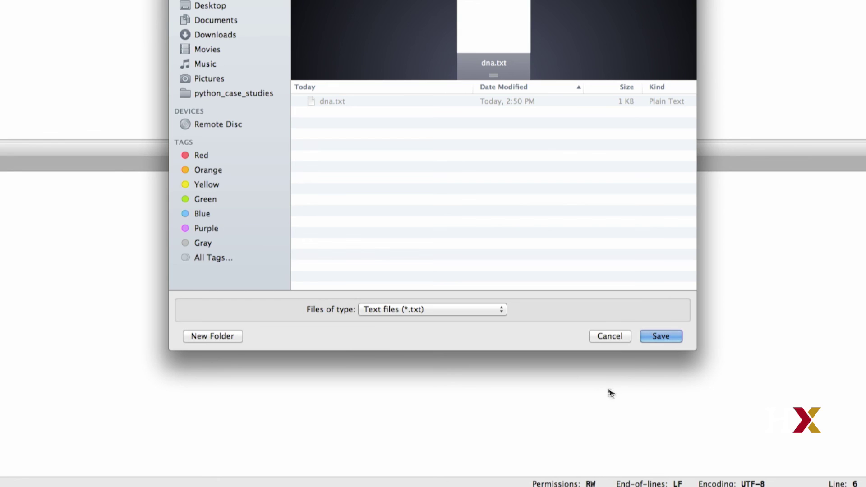
{"action": "left_click", "coordinate": [662, 336]}
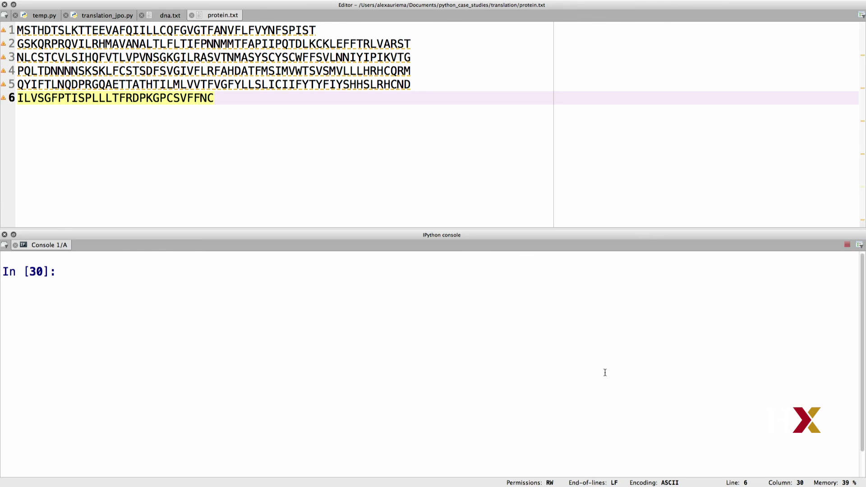